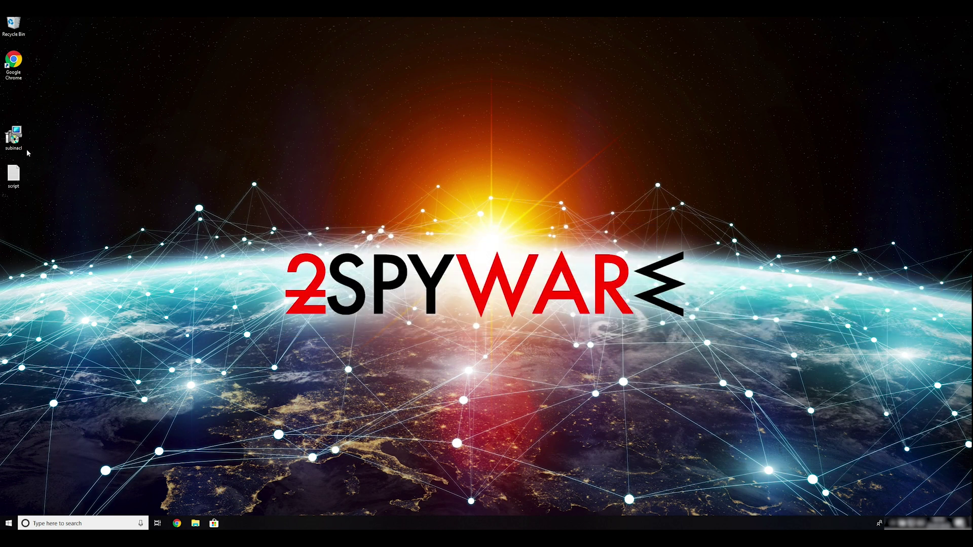
Step: Install SubInAcl.exe with the Resource Kit Tools wizard, accepting the licence and default folder
{"action": "left_click_drag", "start_coordinate": [57, 195], "coordinate": [13, 122]}
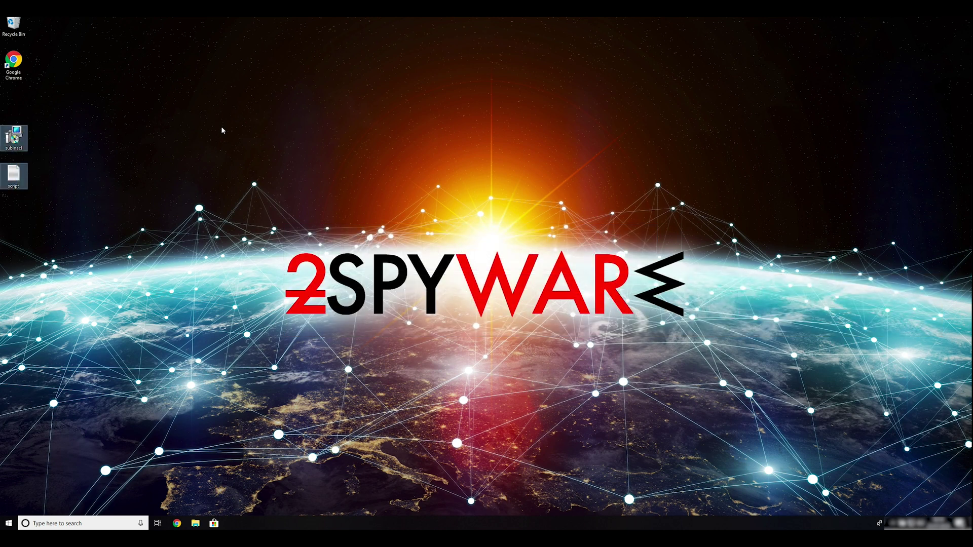
{"action": "left_click", "coordinate": [241, 161]}
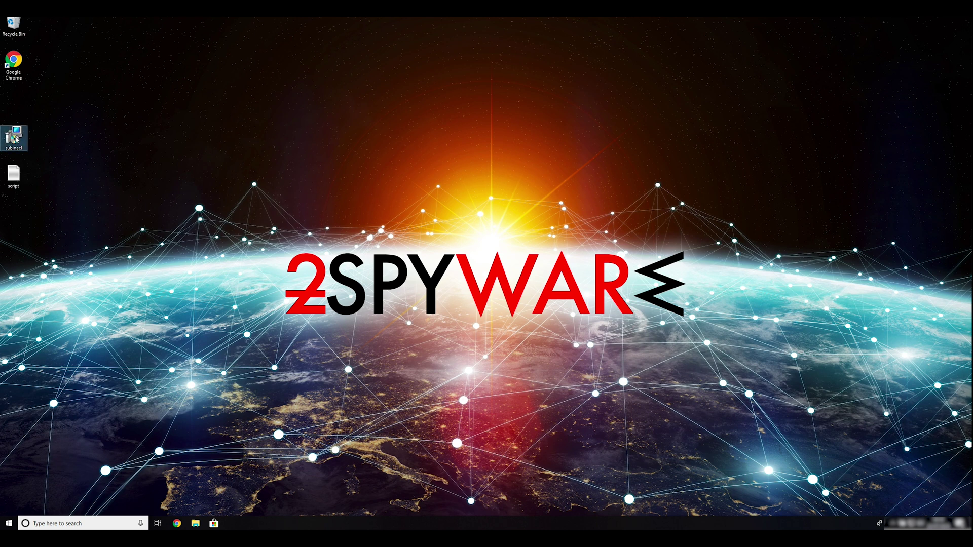
{"action": "double_click", "coordinate": [15, 137]}
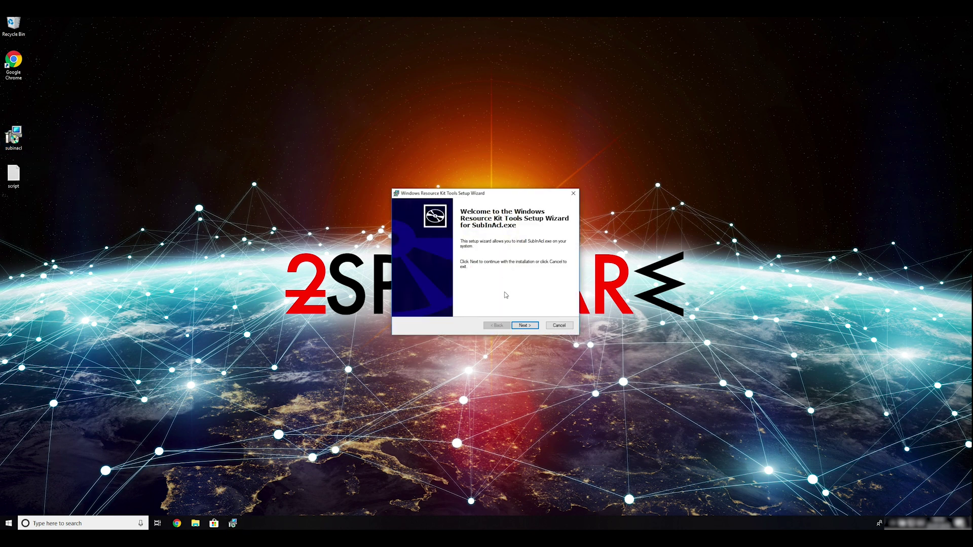
{"action": "left_click", "coordinate": [527, 326]}
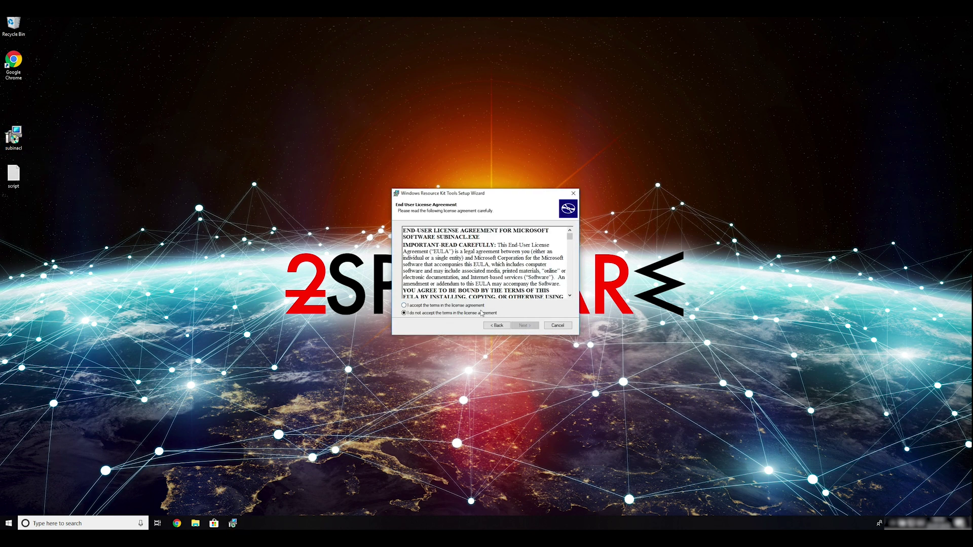
{"action": "left_click_drag", "start_coordinate": [570, 236], "coordinate": [572, 302]}
{"action": "left_click", "coordinate": [404, 305]}
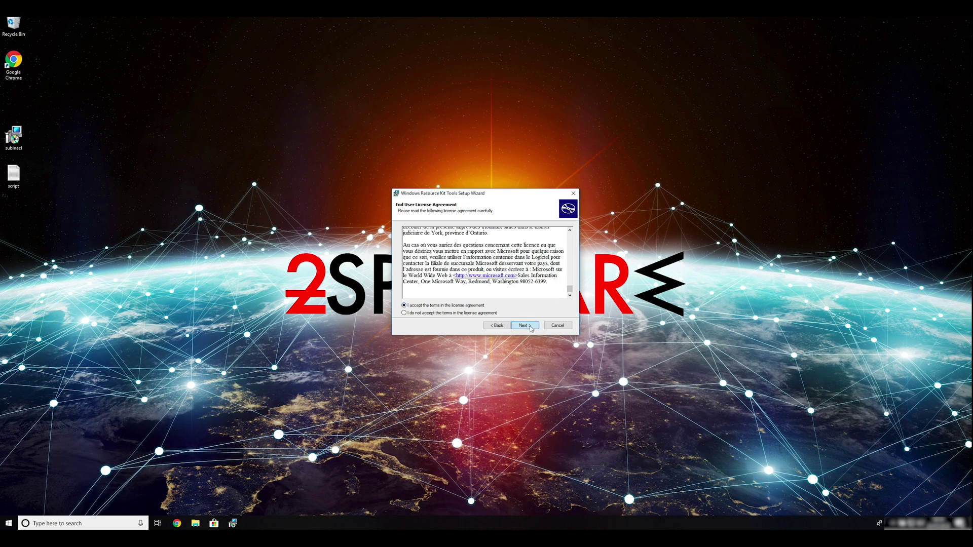
{"action": "left_click", "coordinate": [525, 325]}
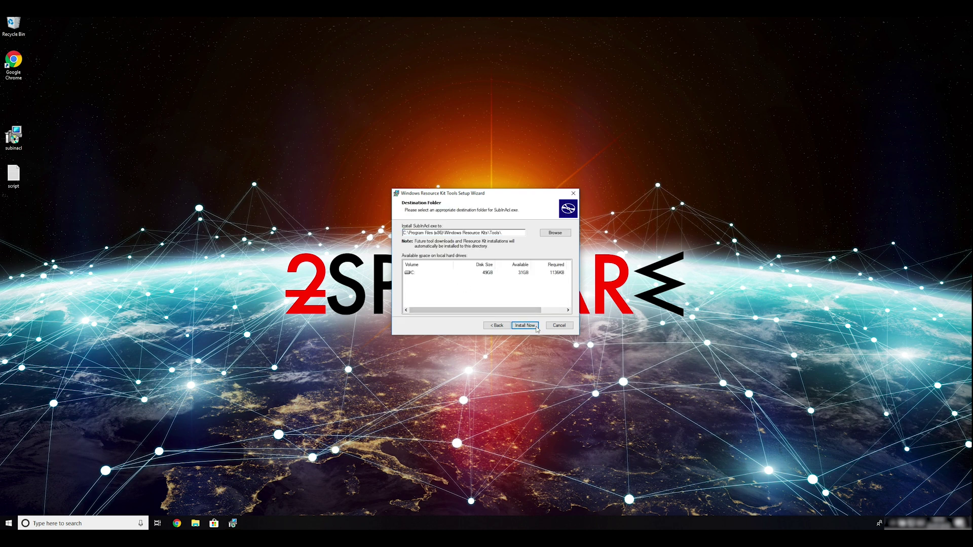
{"action": "left_click", "coordinate": [525, 325]}
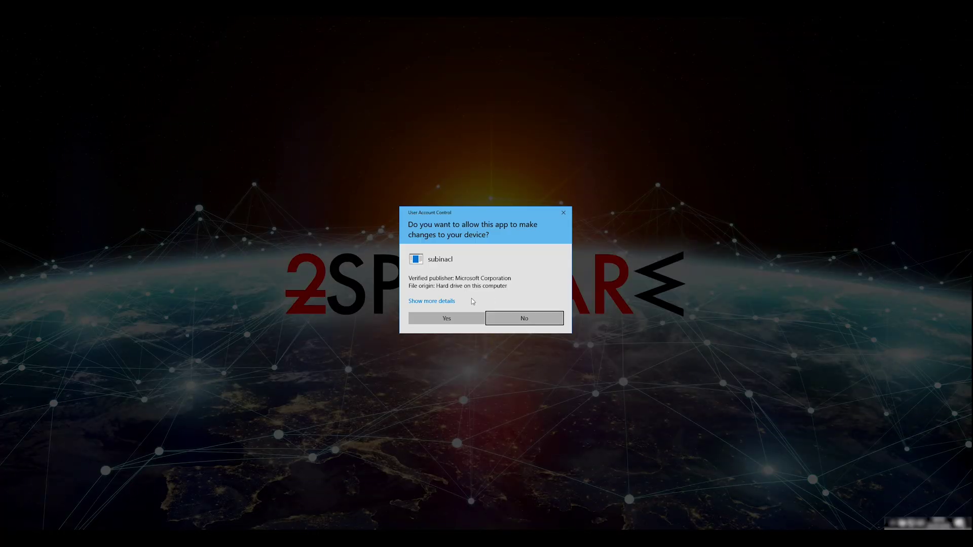
{"action": "left_click", "coordinate": [452, 318]}
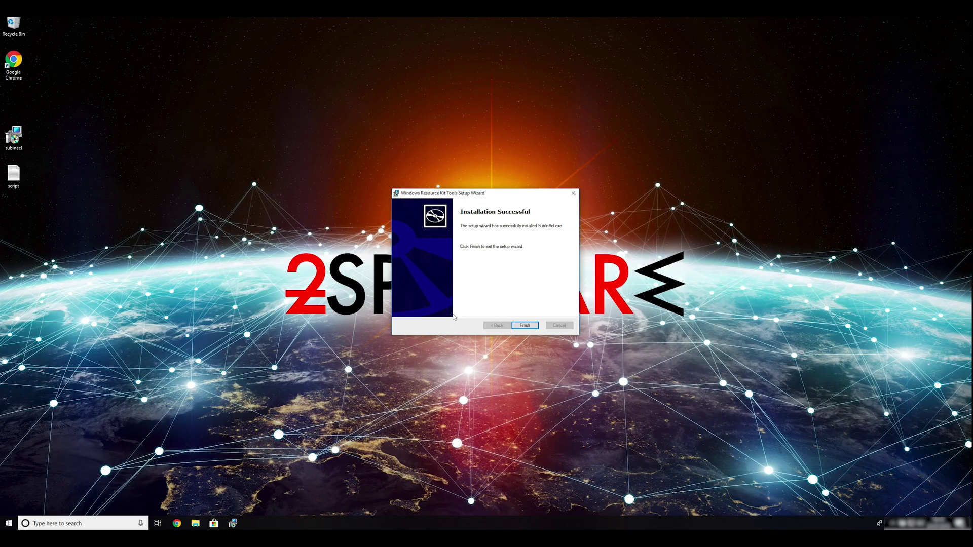
{"action": "left_click", "coordinate": [525, 326]}
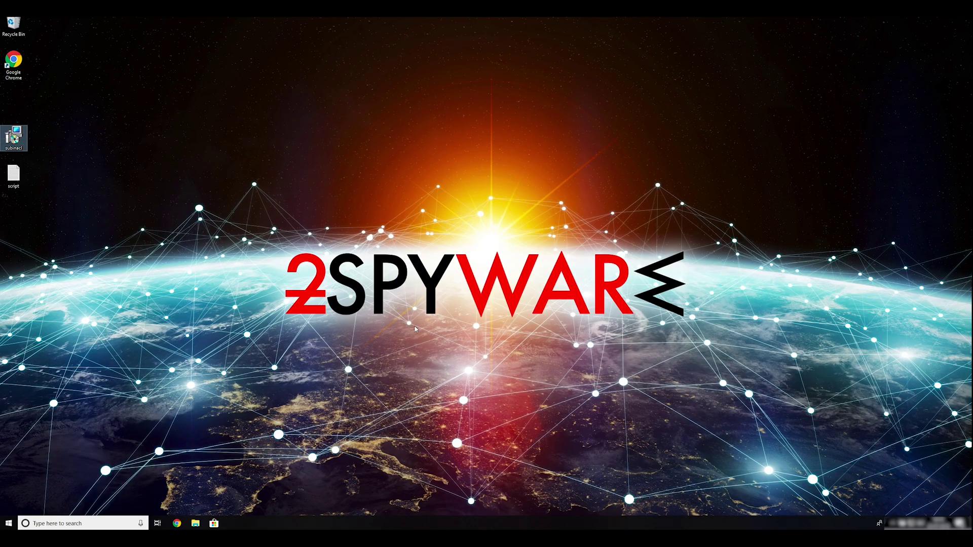
Step: Run msconfig and enable Safe boot with Network on the Boot tab, then apply and confirm
{"action": "left_click", "coordinate": [60, 202]}
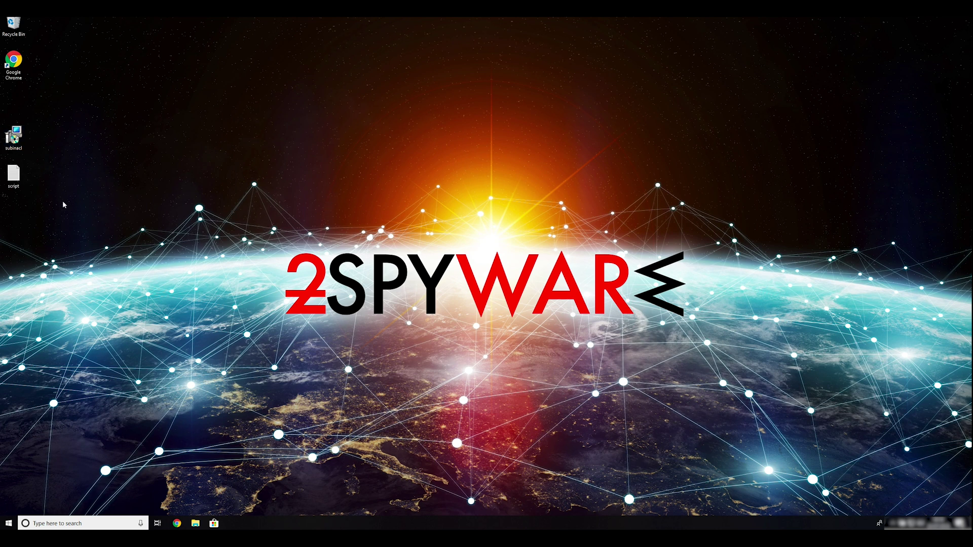
{"action": "key", "text": "super+r"}
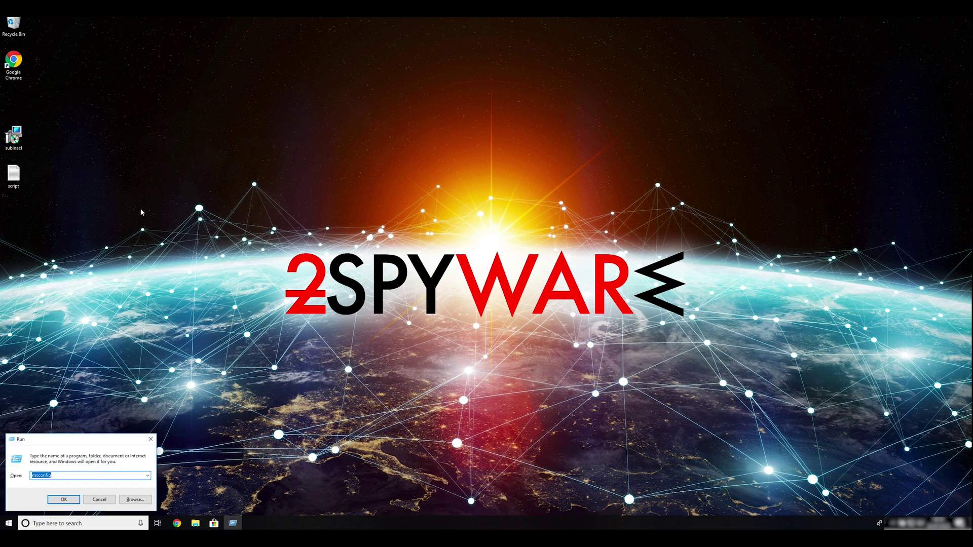
{"action": "left_click_drag", "start_coordinate": [58, 476], "coordinate": [31, 472]}
{"action": "type", "text": "msconfig"}
{"action": "left_click", "coordinate": [64, 499]}
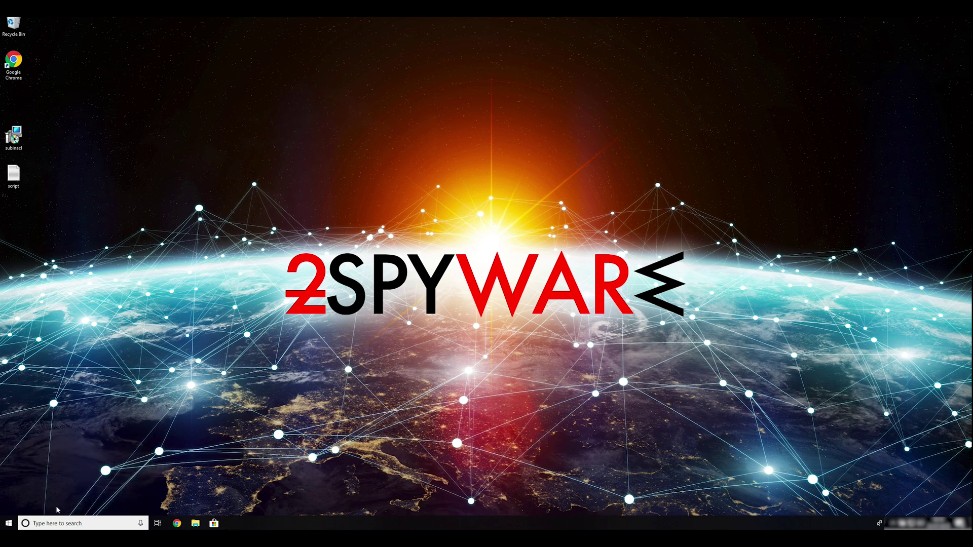
{"action": "left_click_drag", "start_coordinate": [477, 194], "coordinate": [502, 157]}
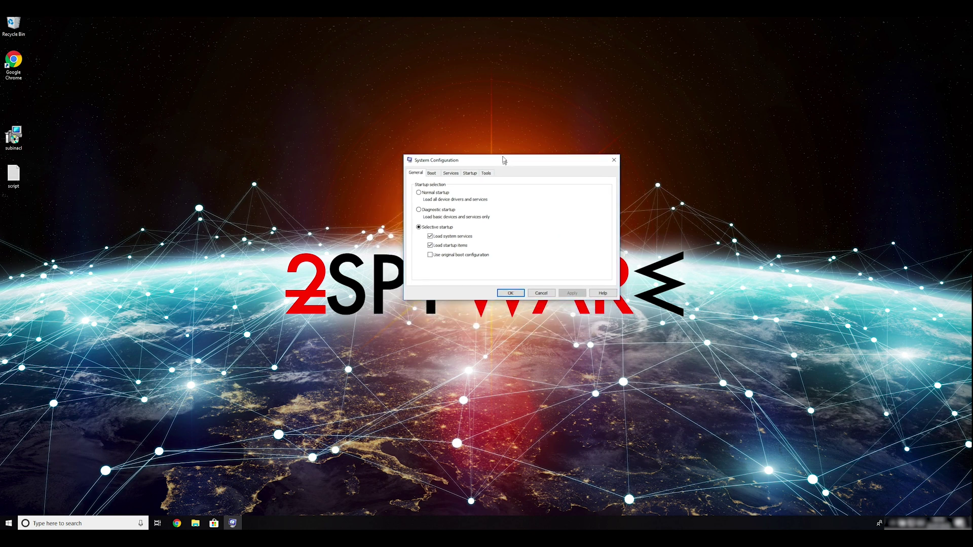
{"action": "left_click", "coordinate": [432, 169]}
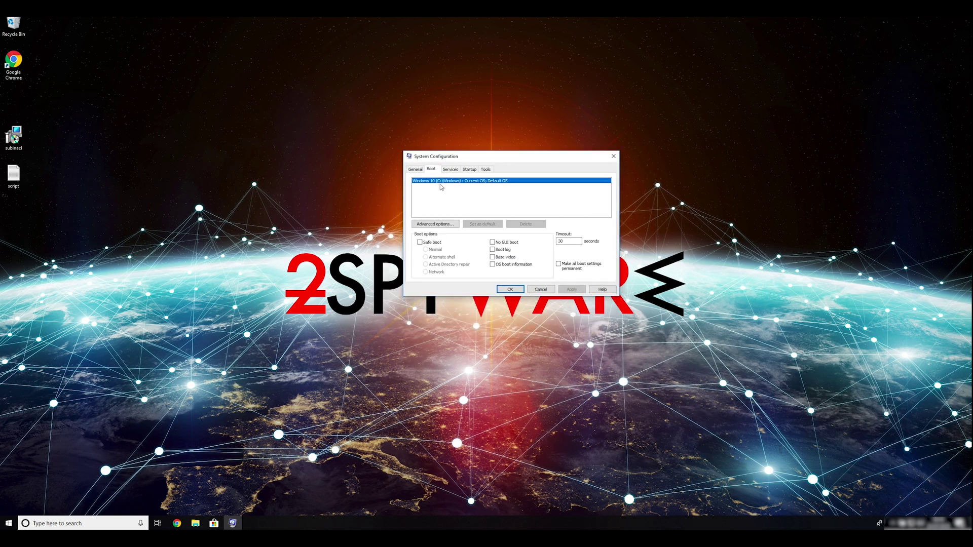
{"action": "left_click", "coordinate": [419, 243]}
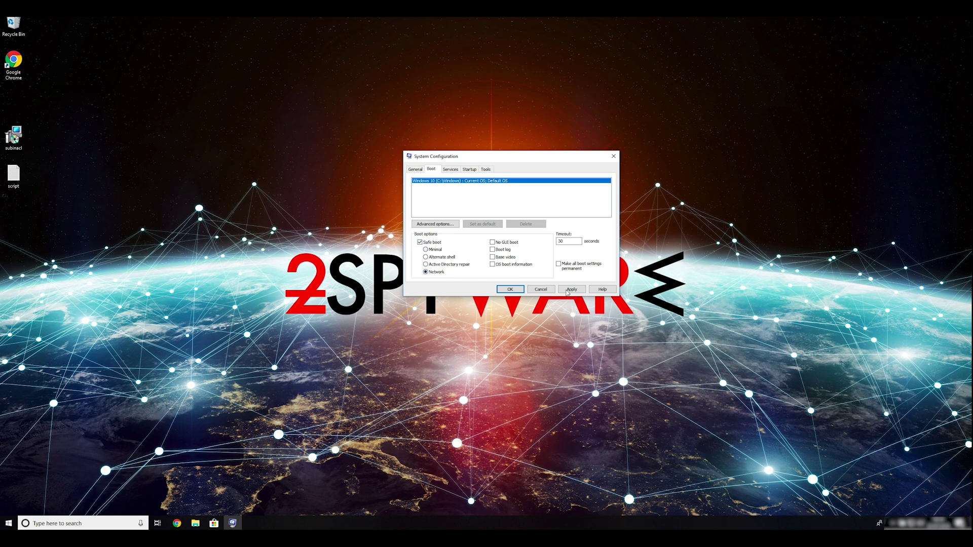
{"action": "left_click", "coordinate": [577, 293]}
{"action": "left_click", "coordinate": [513, 290]}
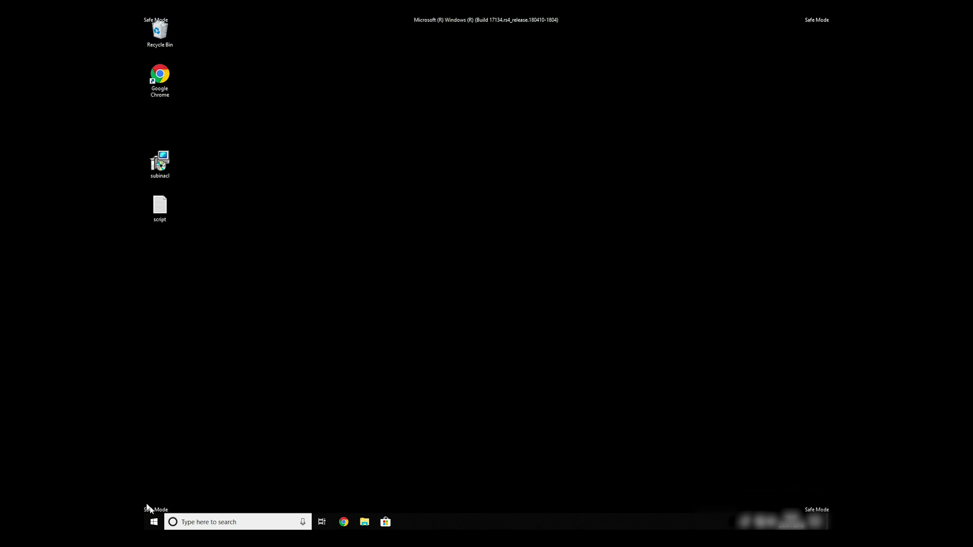
Step: Open the script file from the Safe Mode desktop in Notepad
{"action": "left_click_drag", "start_coordinate": [234, 238], "coordinate": [185, 202]}
{"action": "double_click", "coordinate": [162, 206]}
Step: Save the script as FIX.BAT with the All Files type, then close Notepad
{"action": "left_click_drag", "start_coordinate": [542, 285], "coordinate": [282, 203]}
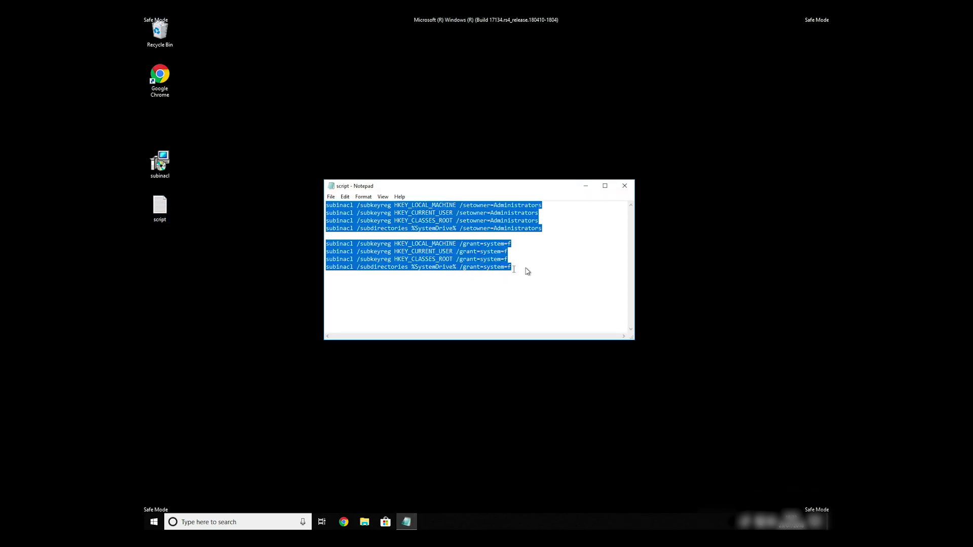
{"action": "left_click", "coordinate": [527, 269]}
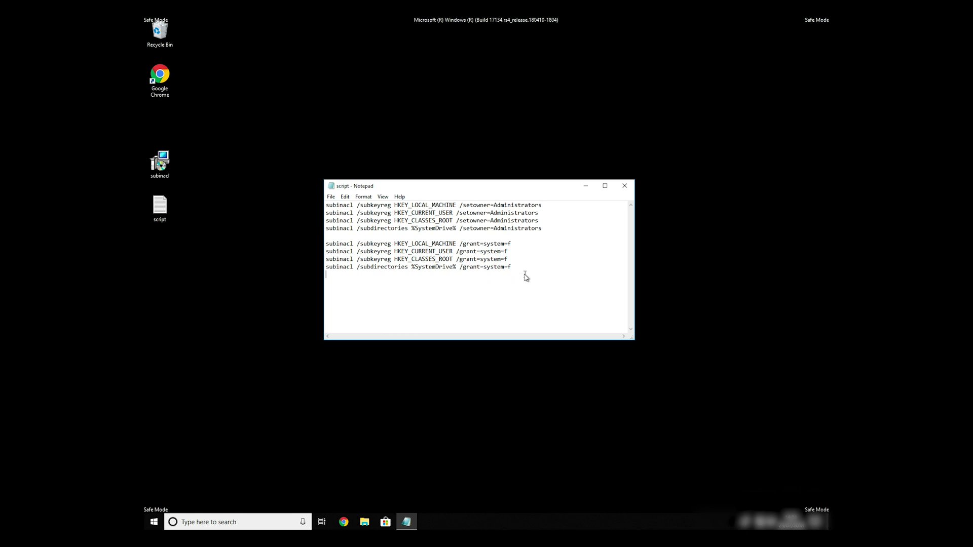
{"action": "left_click", "coordinate": [332, 197]}
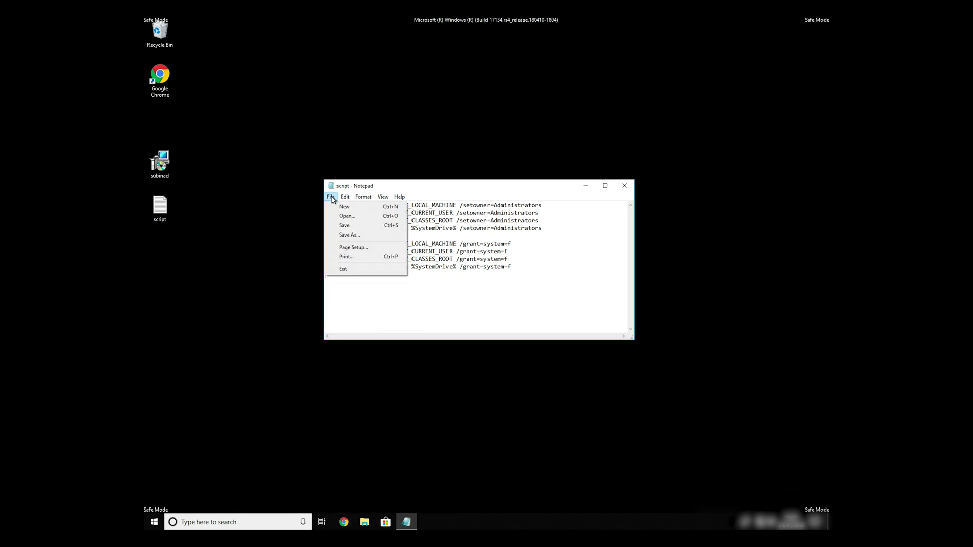
{"action": "left_click", "coordinate": [348, 236]}
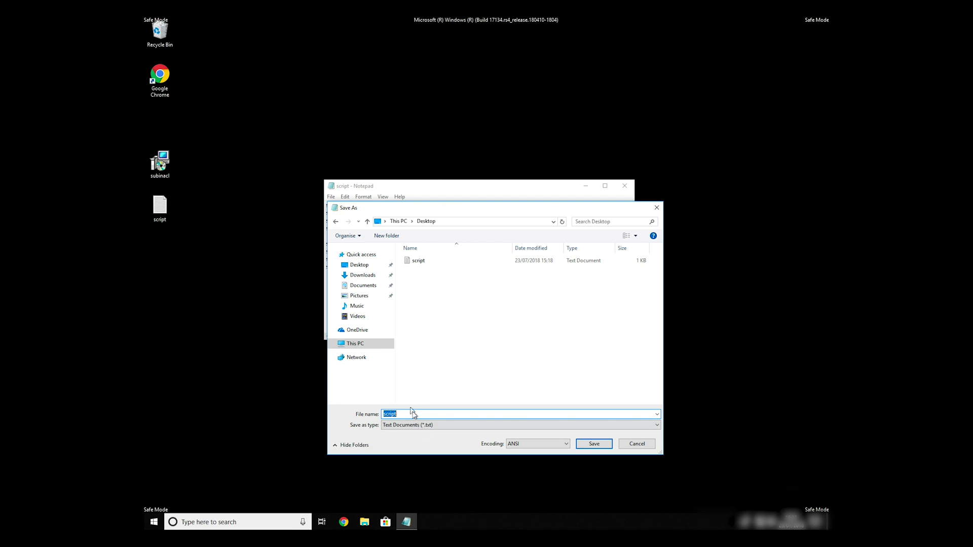
{"action": "left_click", "coordinate": [413, 416]}
{"action": "left_click_drag", "start_coordinate": [398, 415], "coordinate": [374, 410]}
{"action": "left_click", "coordinate": [424, 426]}
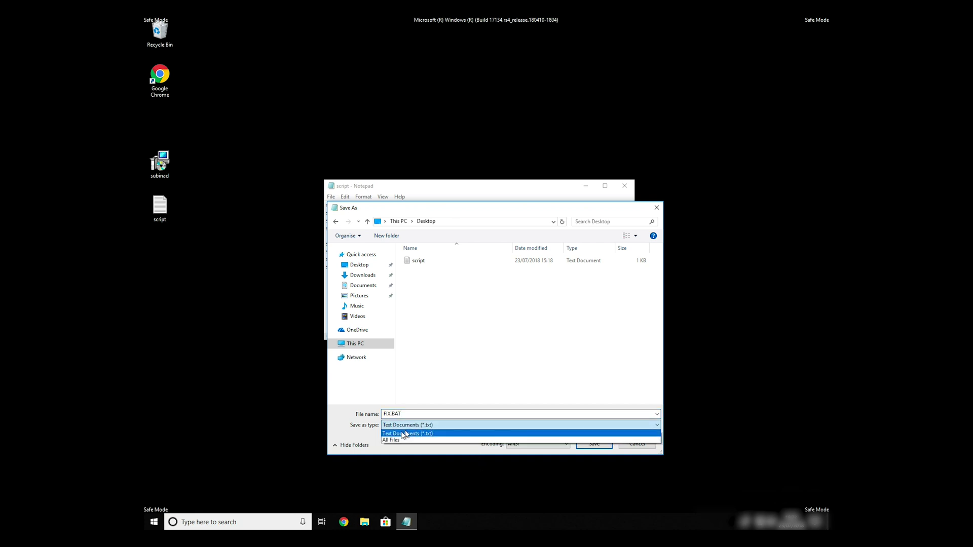
{"action": "left_click", "coordinate": [395, 440]}
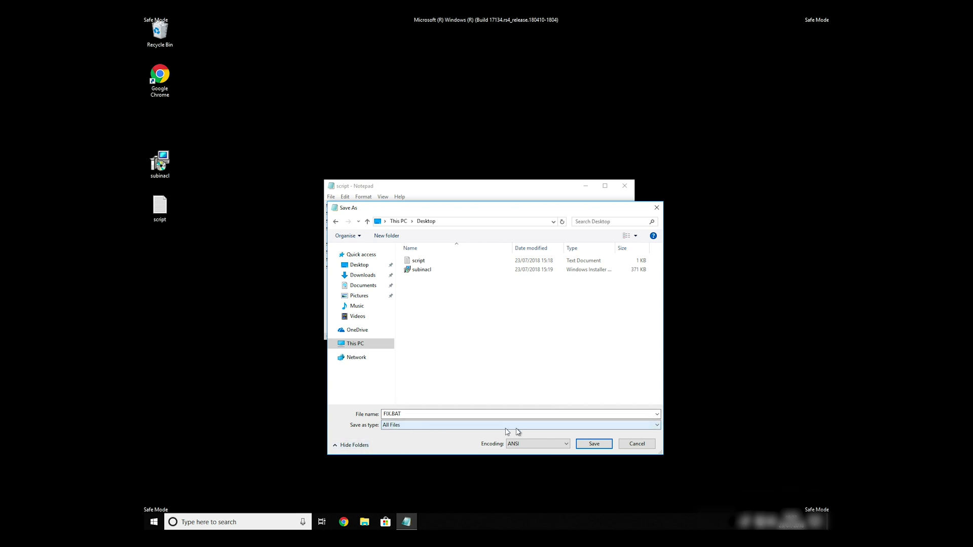
{"action": "left_click", "coordinate": [592, 445]}
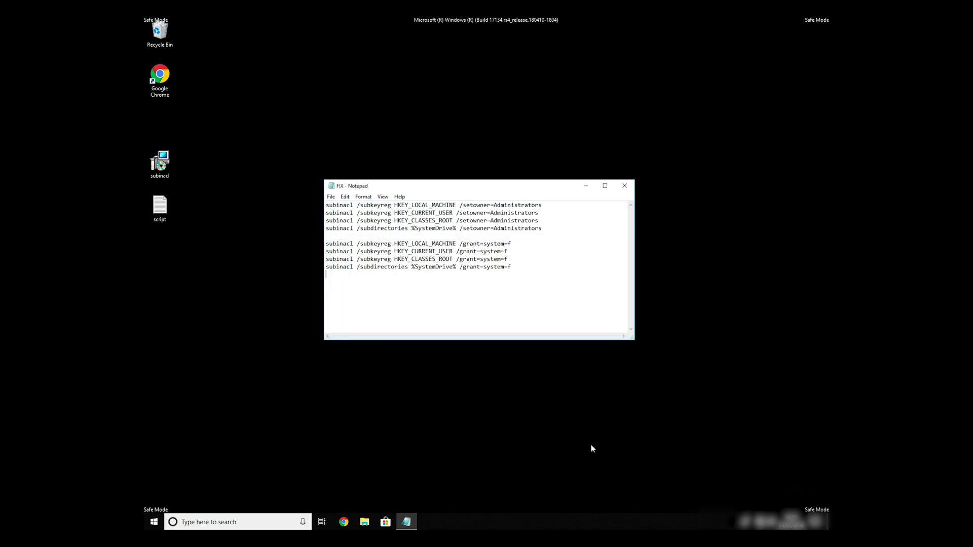
{"action": "key", "text": "alt+F4"}
Step: Copy FIX.BAT and go to C:\Program Files (x86)\Windows Resource Kits\Tools
{"action": "right_click", "coordinate": [158, 120]}
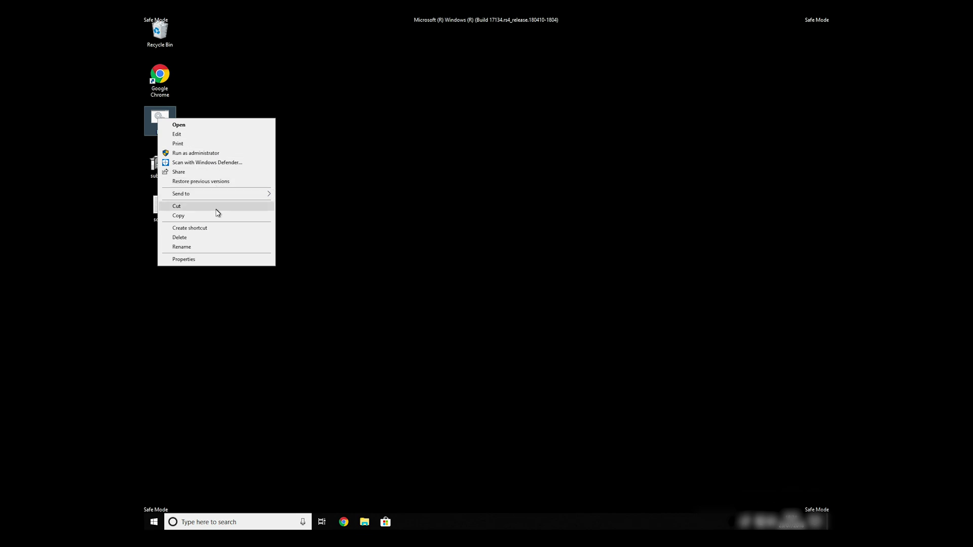
{"action": "left_click", "coordinate": [217, 218]}
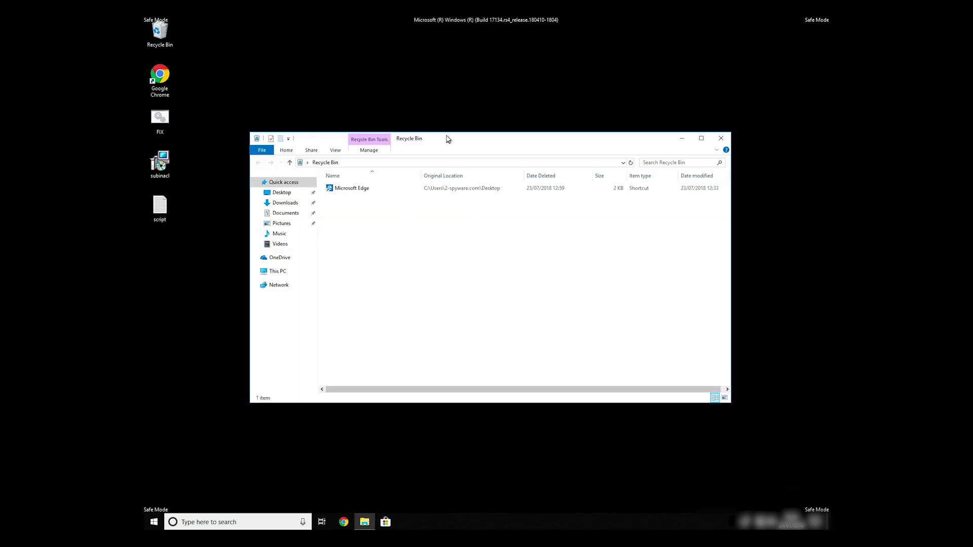
{"action": "left_click", "coordinate": [287, 298]}
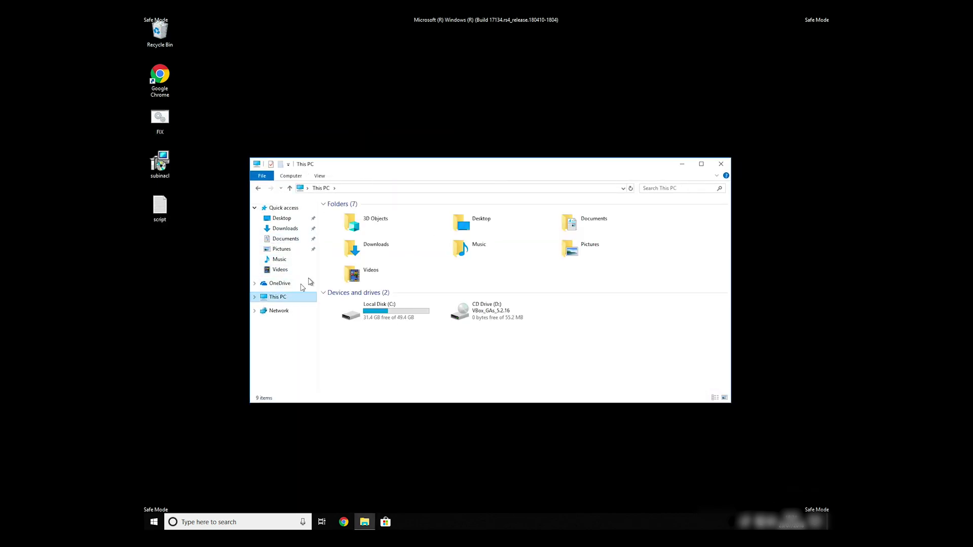
{"action": "double_click", "coordinate": [375, 308]}
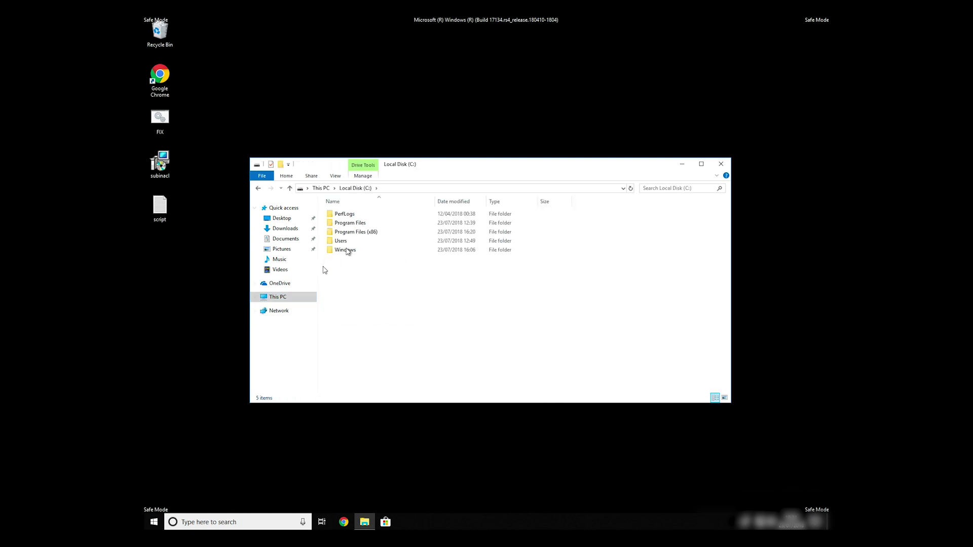
{"action": "double_click", "coordinate": [355, 232]}
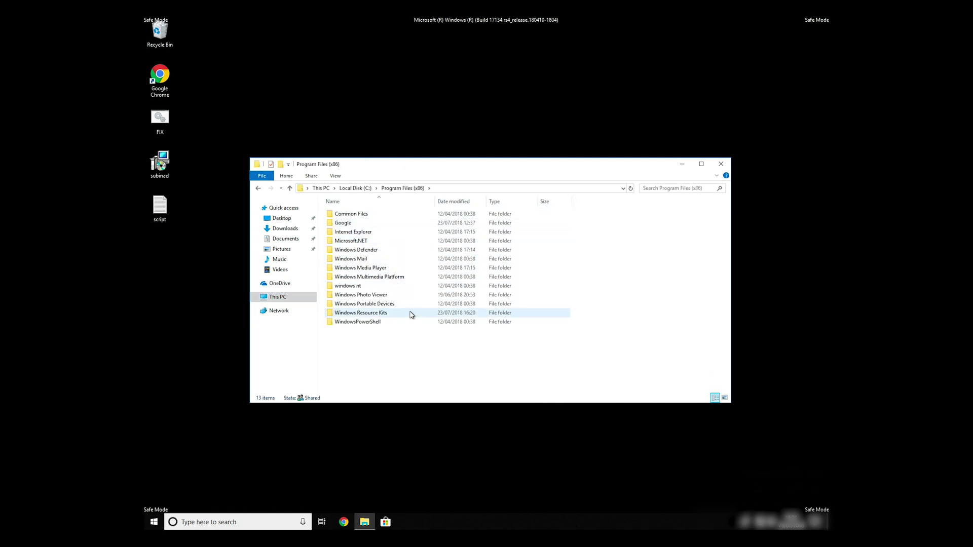
{"action": "double_click", "coordinate": [384, 315]}
{"action": "double_click", "coordinate": [341, 216]}
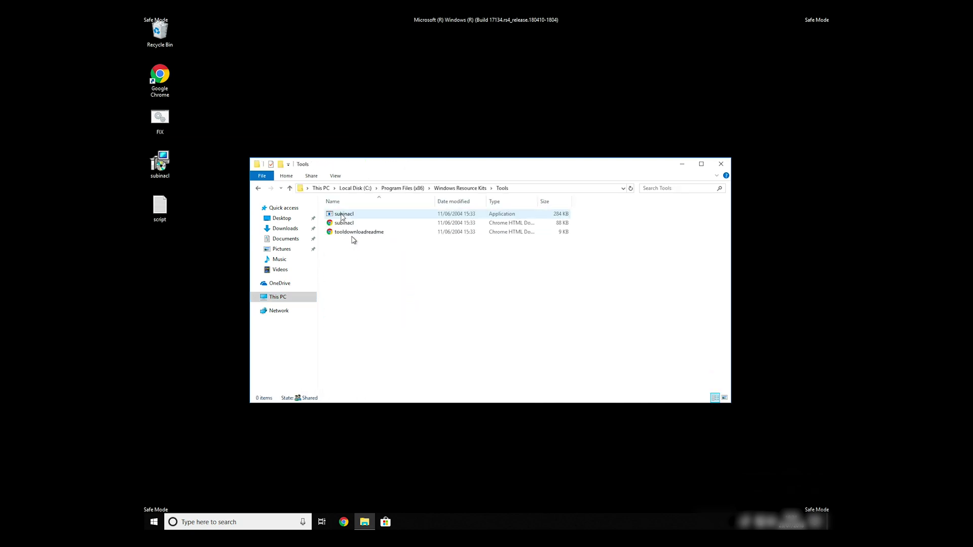
Step: Paste FIX.BAT into the Tools folder and close the folder window
{"action": "right_click", "coordinate": [379, 289]}
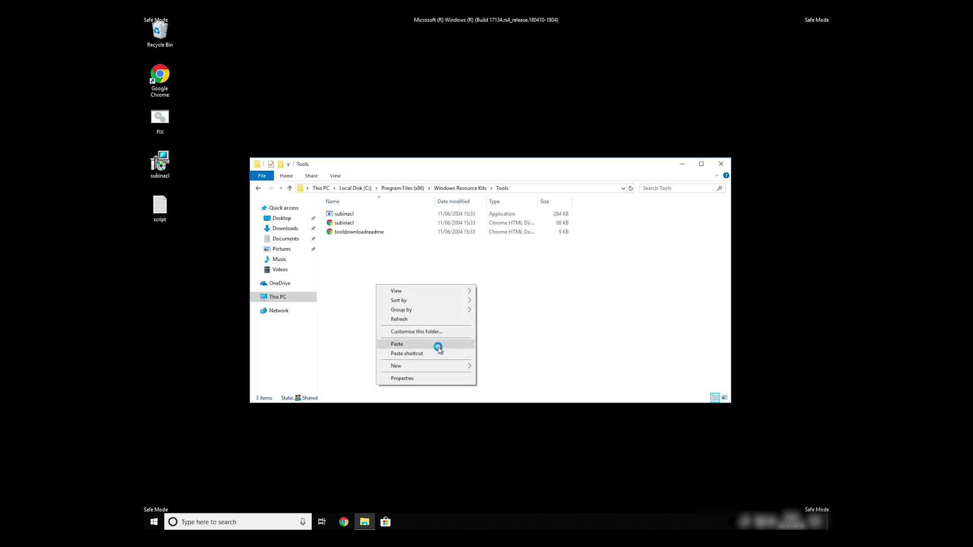
{"action": "left_click", "coordinate": [439, 347]}
{"action": "left_click_drag", "start_coordinate": [477, 165], "coordinate": [490, 130]}
{"action": "left_click", "coordinate": [456, 260]}
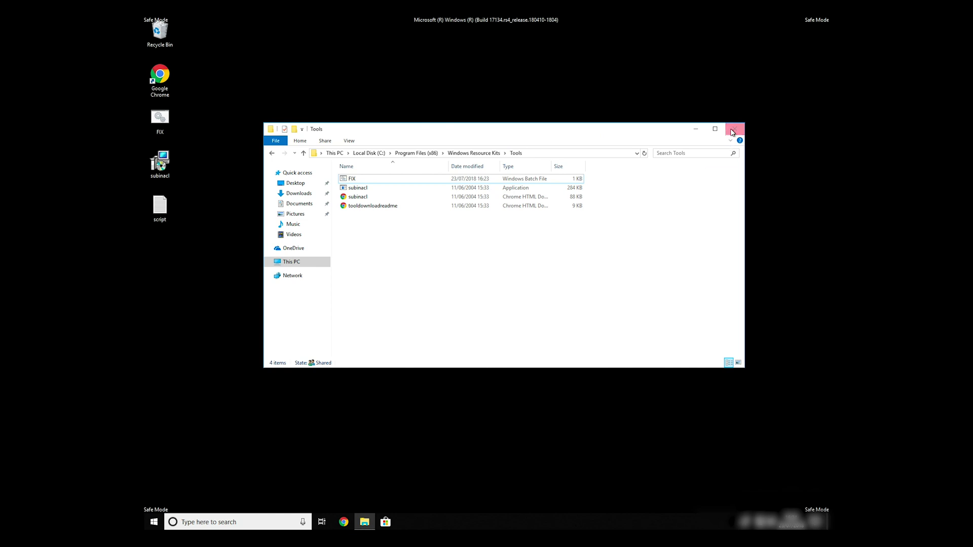
{"action": "left_click", "coordinate": [733, 130]}
Step: Launch Command Prompt as administrator from the Windows search for cmd
{"action": "left_click", "coordinate": [197, 524]}
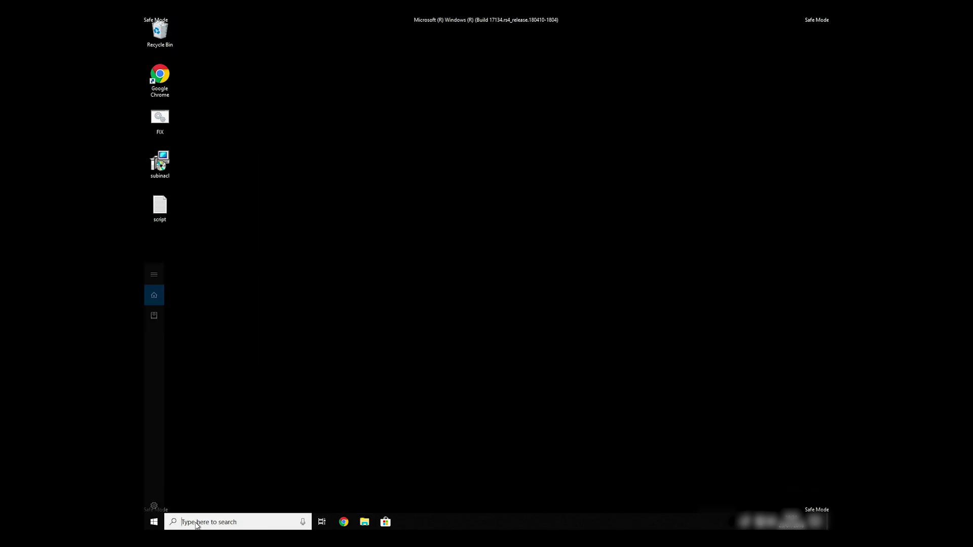
{"action": "type", "text": "cmd"}
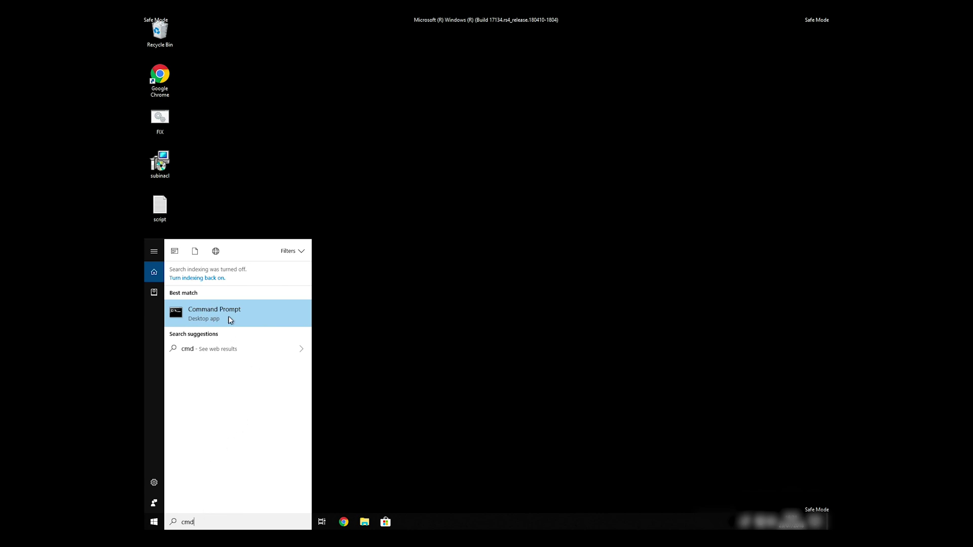
{"action": "right_click", "coordinate": [219, 318]}
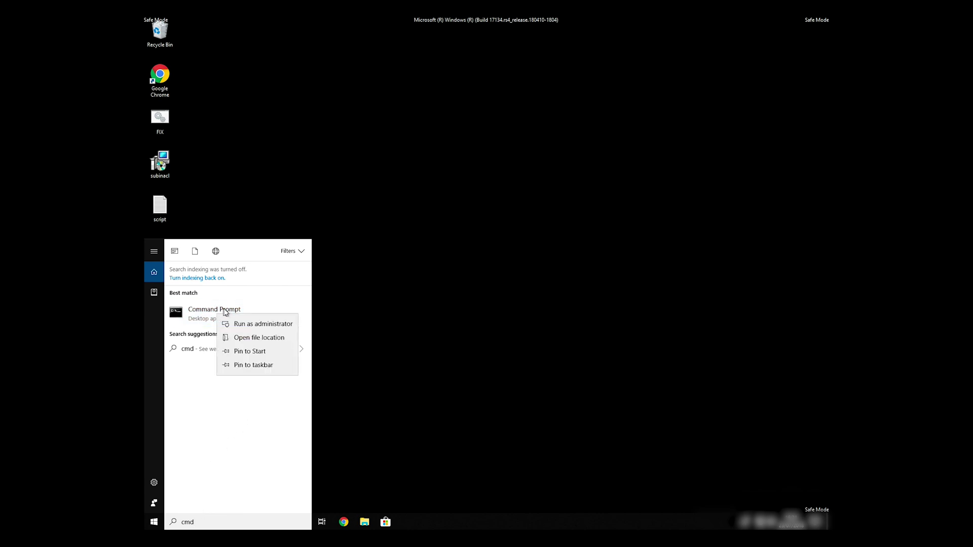
{"action": "left_click", "coordinate": [251, 327]}
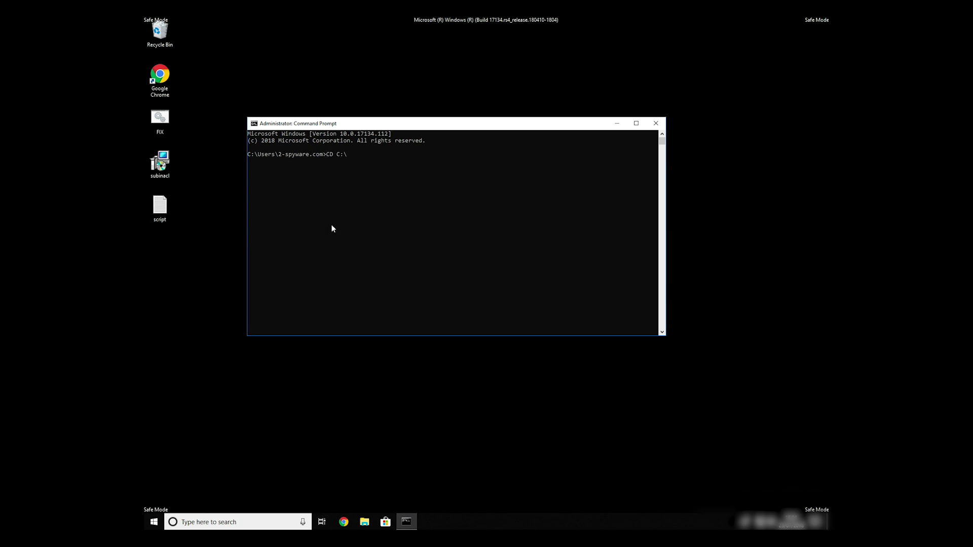
Step: Change to the Windows Resource Kits\Tools folder, run FIX.bat, then close Command Prompt
{"action": "type", "text": "CD C:\\Program"}
{"action": "key", "text": "Tab"}
{"action": "key", "text": "Tab"}
{"action": "type", "text": "\\Windows Re"}
{"action": "key", "text": "Tab"}
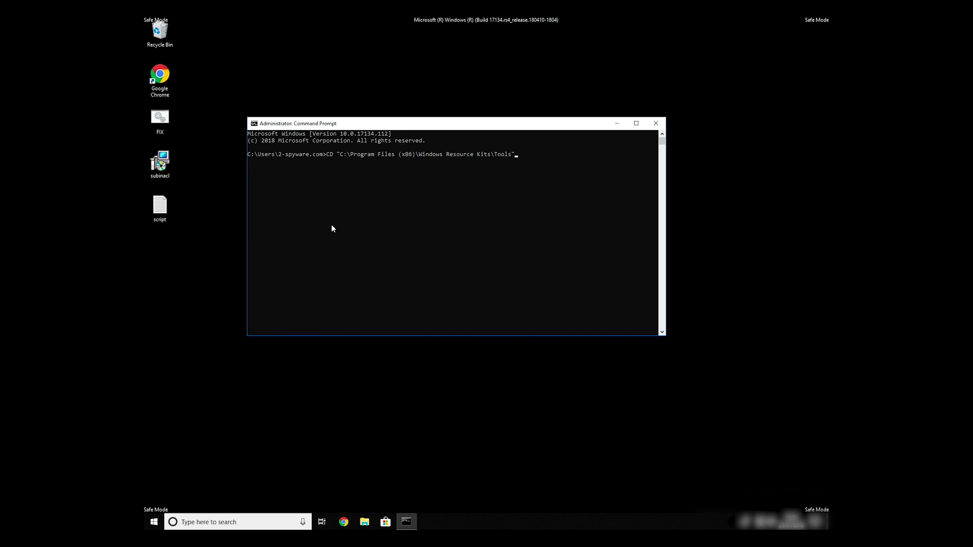
{"action": "key", "text": "Return"}
{"action": "type", "text": "F"}
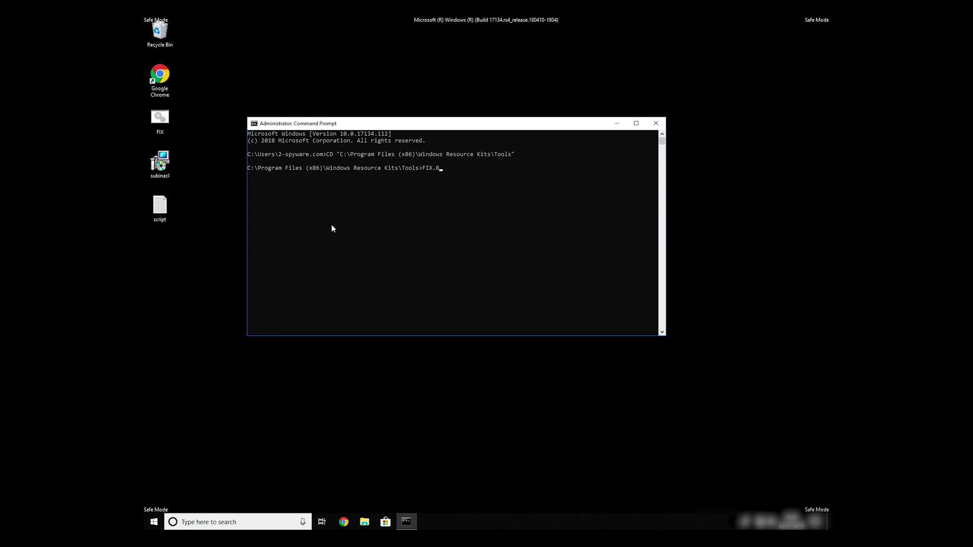
{"action": "key", "text": "Return"}
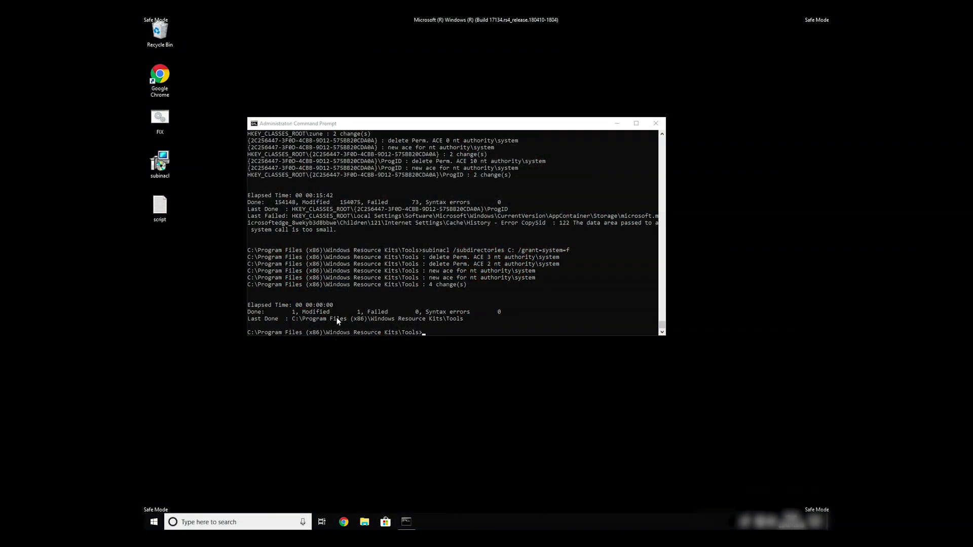
{"action": "left_click", "coordinate": [656, 124]}
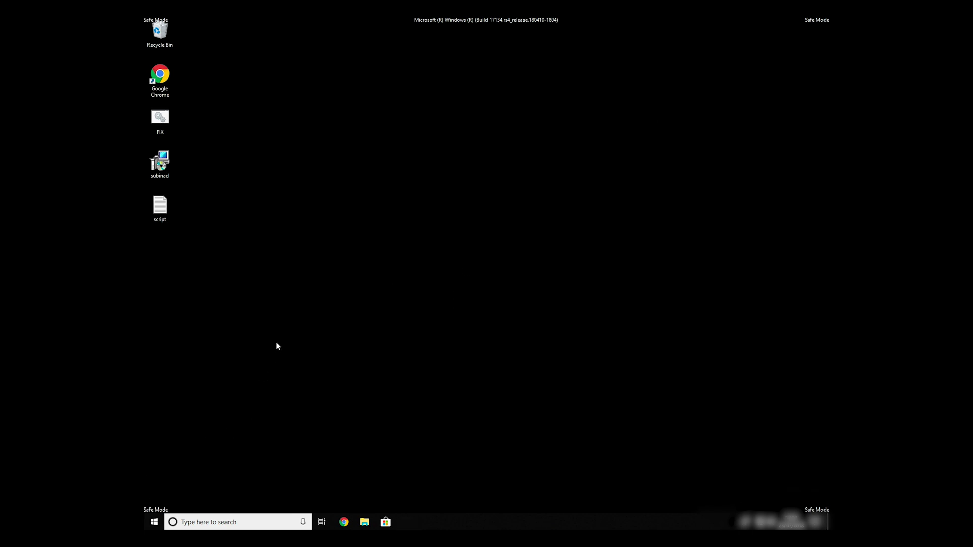
Step: Run msconfig, uncheck Safe boot on the Boot tab, and apply the change
{"action": "key", "text": "super+r"}
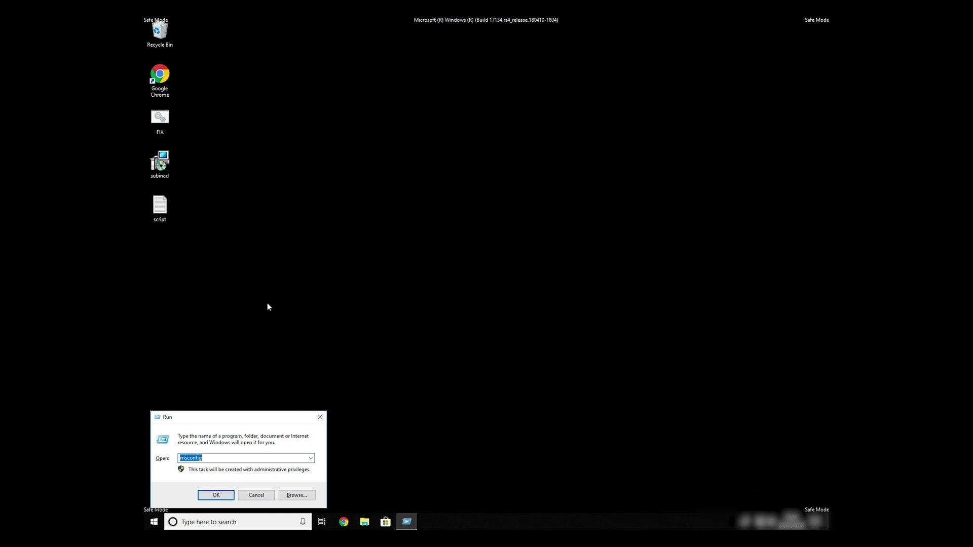
{"action": "left_click", "coordinate": [217, 495]}
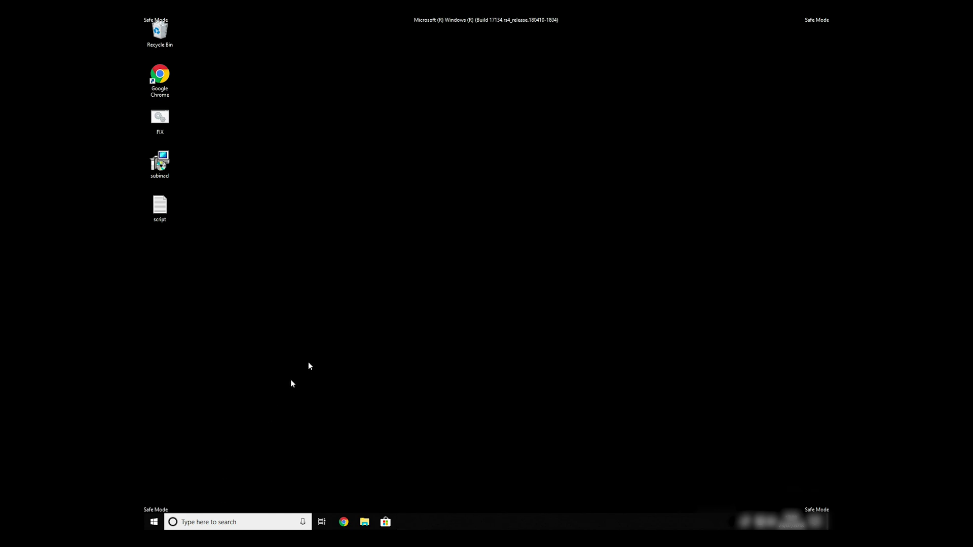
{"action": "left_click", "coordinate": [398, 203]}
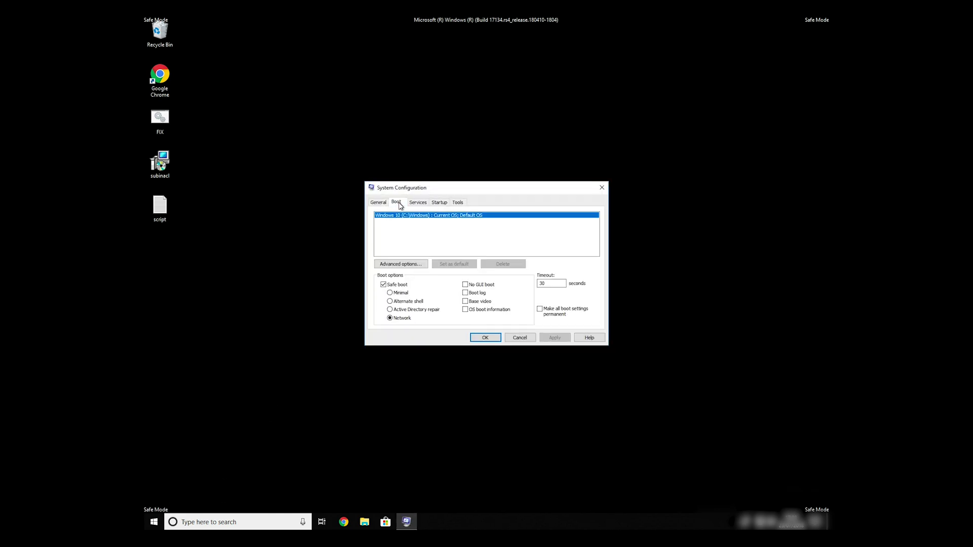
{"action": "left_click", "coordinate": [405, 285]}
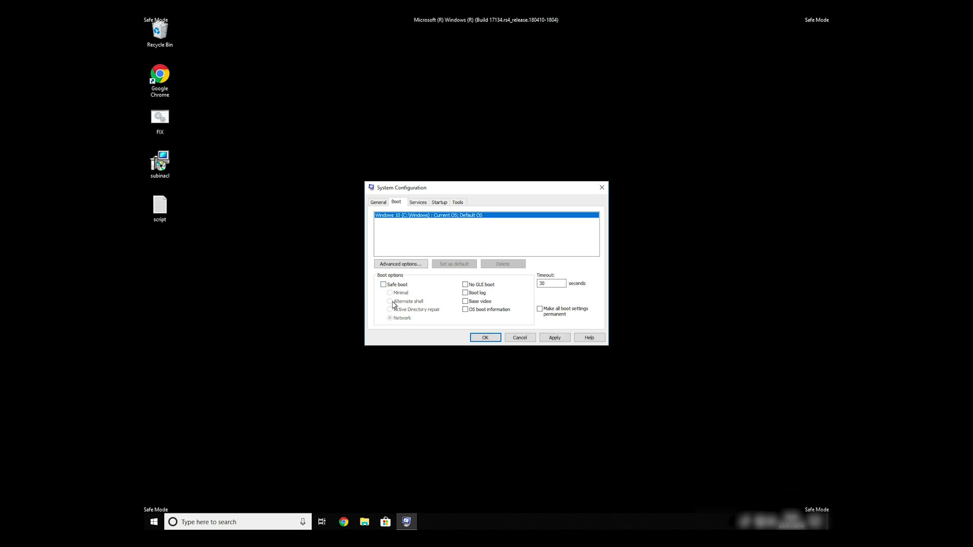
{"action": "left_click", "coordinate": [555, 338]}
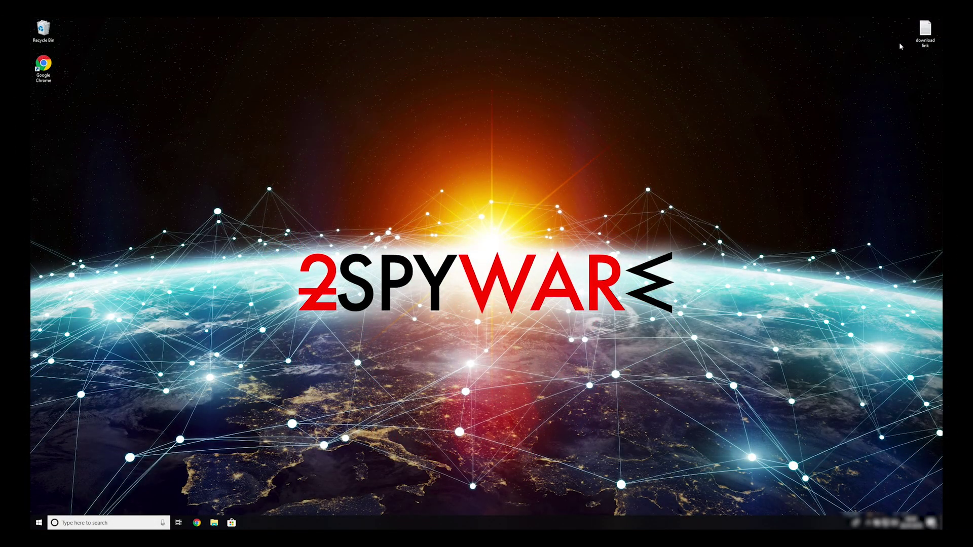
Step: Copy the Data Recovery Pro download URL from the download link text file
{"action": "double_click", "coordinate": [926, 31]}
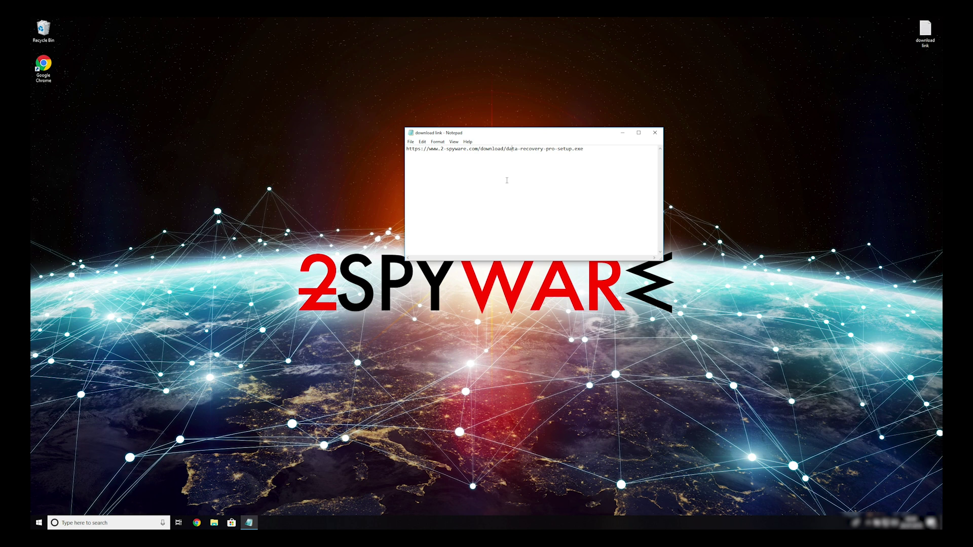
{"action": "left_click_drag", "start_coordinate": [505, 157], "coordinate": [408, 148]}
{"action": "right_click", "coordinate": [417, 147]}
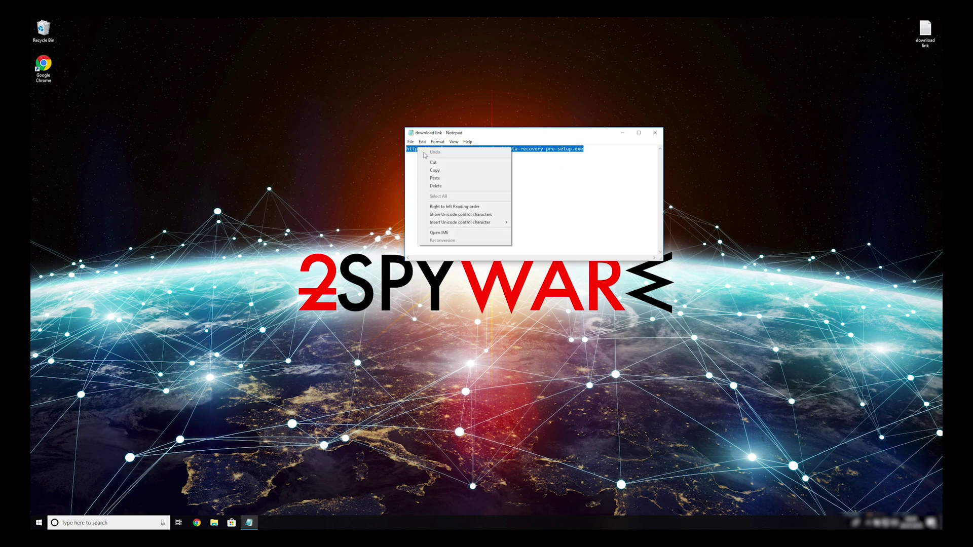
{"action": "left_click", "coordinate": [433, 174]}
{"action": "left_click", "coordinate": [660, 133]}
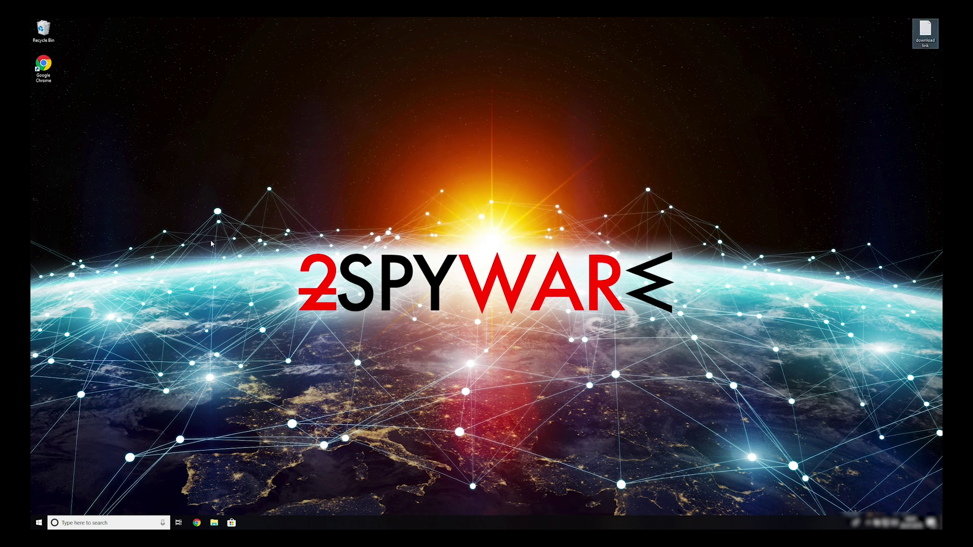
Step: Paste and load the URL in Chrome, then launch the downloaded installer
{"action": "left_click", "coordinate": [198, 522]}
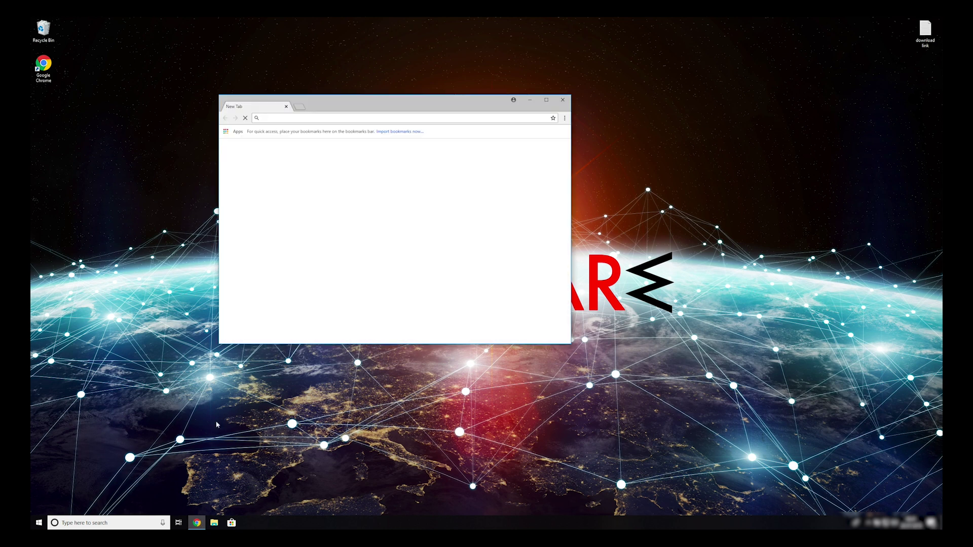
{"action": "right_click", "coordinate": [304, 121]}
{"action": "left_click", "coordinate": [326, 161]}
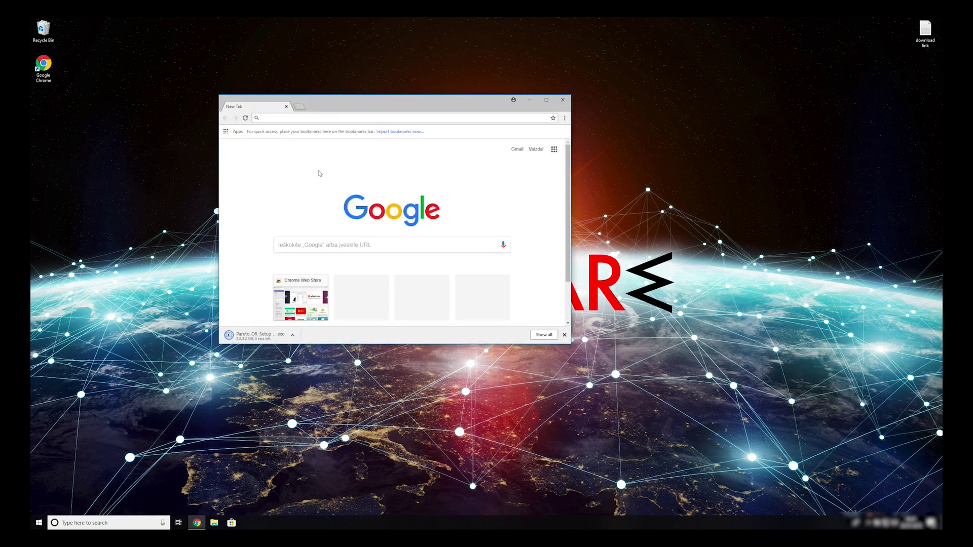
{"action": "left_click", "coordinate": [249, 336]}
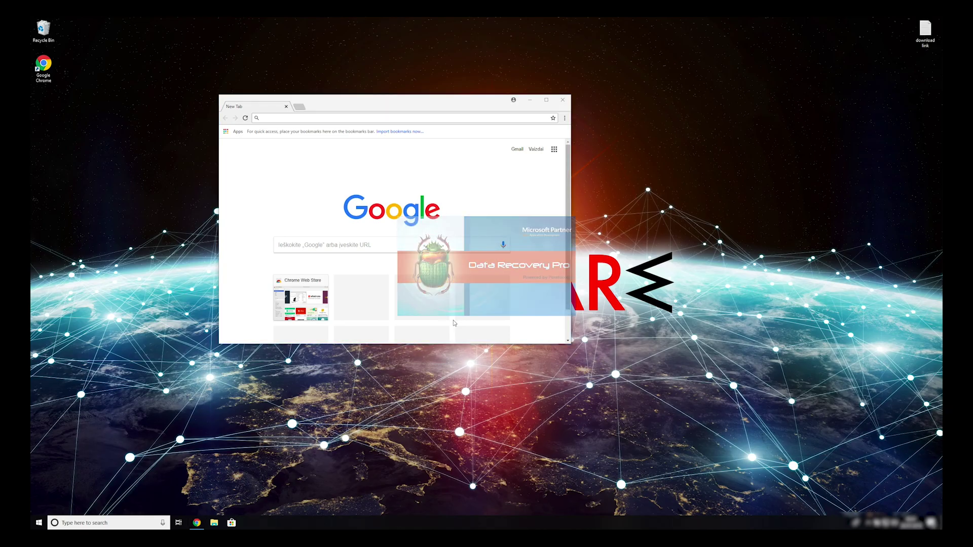
Step: Install Data Recovery Pro with default components, launch it, close Chrome, and centre its window
{"action": "left_click", "coordinate": [539, 349]}
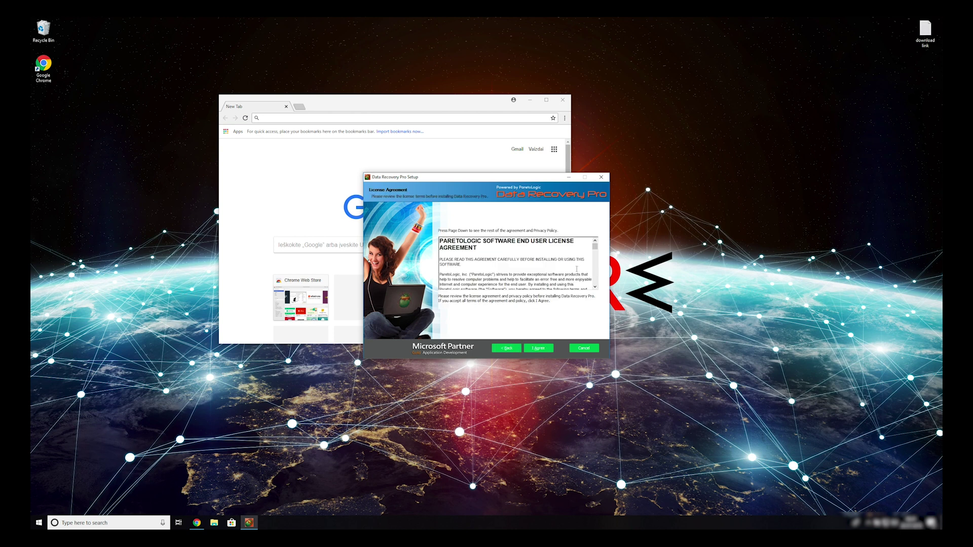
{"action": "scroll", "coordinate": [577, 270], "scroll_direction": "down", "scroll_amount": 15}
{"action": "left_click", "coordinate": [547, 350]}
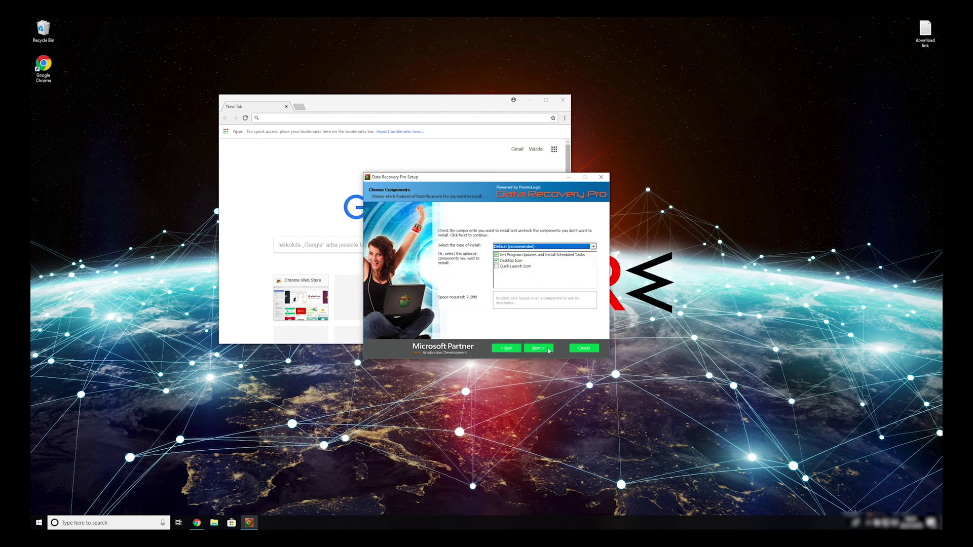
{"action": "left_click", "coordinate": [548, 349]}
{"action": "left_click", "coordinate": [549, 350]}
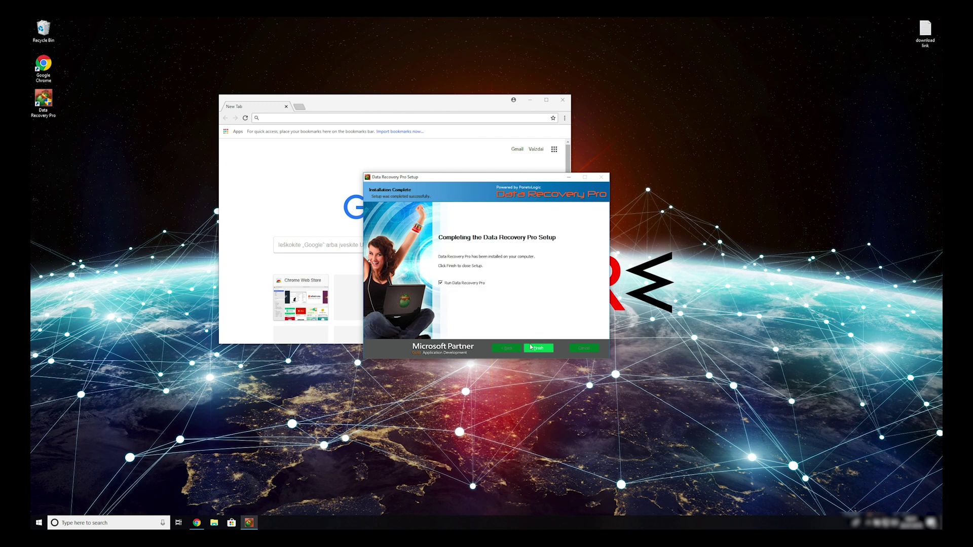
{"action": "left_click", "coordinate": [530, 348]}
{"action": "left_click", "coordinate": [563, 100]}
{"action": "left_click_drag", "start_coordinate": [217, 41], "coordinate": [514, 51]}
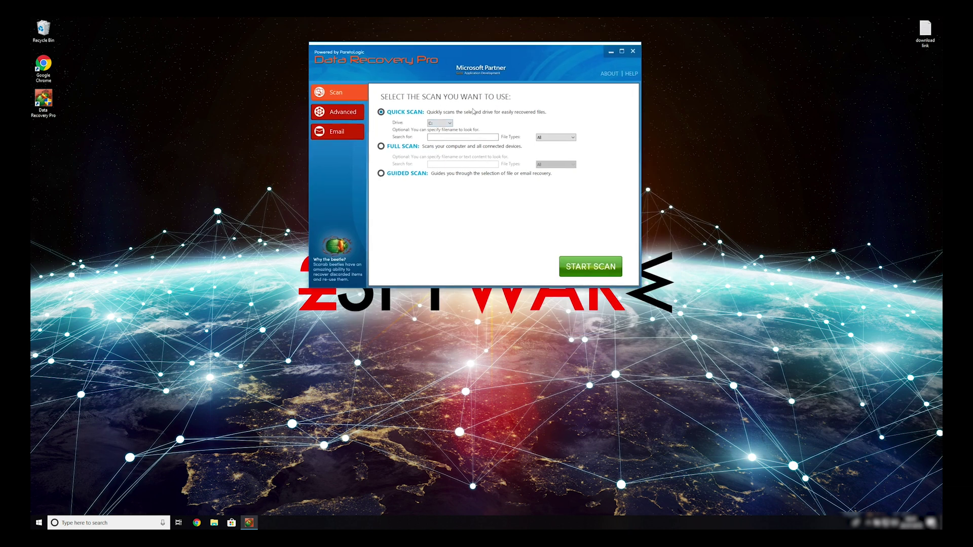
Step: Start a Quick Scan of drive C: with All file types selected
{"action": "left_click", "coordinate": [556, 137]}
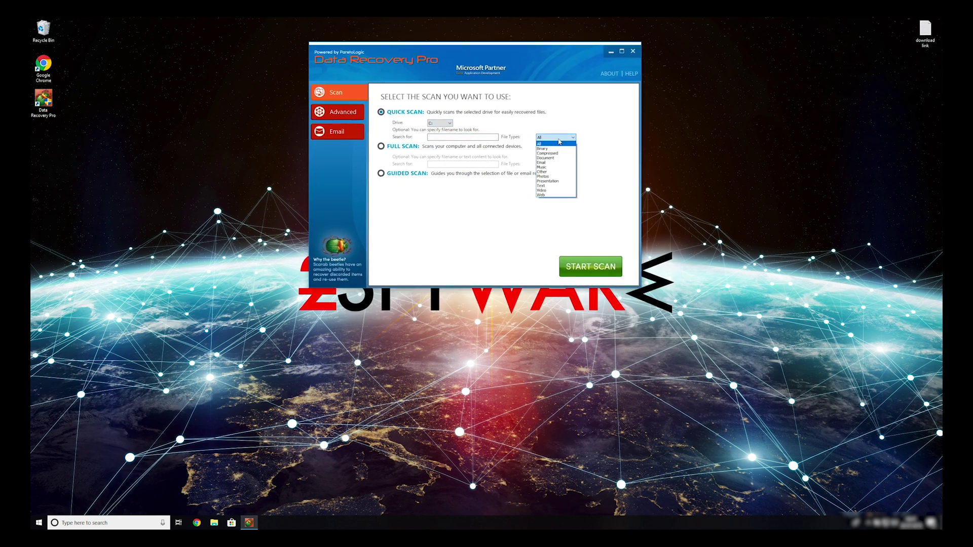
{"action": "left_click", "coordinate": [553, 124]}
{"action": "left_click", "coordinate": [419, 149]}
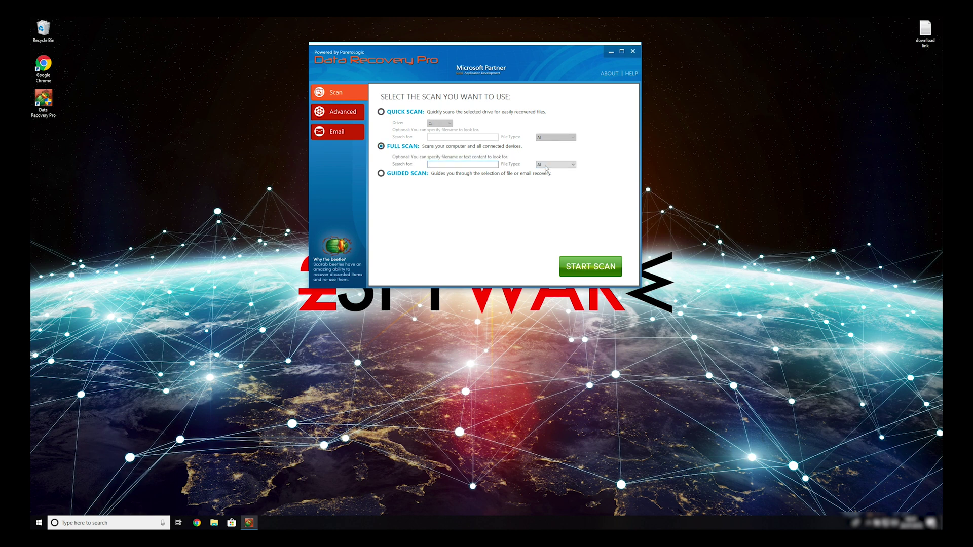
{"action": "left_click", "coordinate": [409, 112]}
{"action": "left_click", "coordinate": [591, 268]}
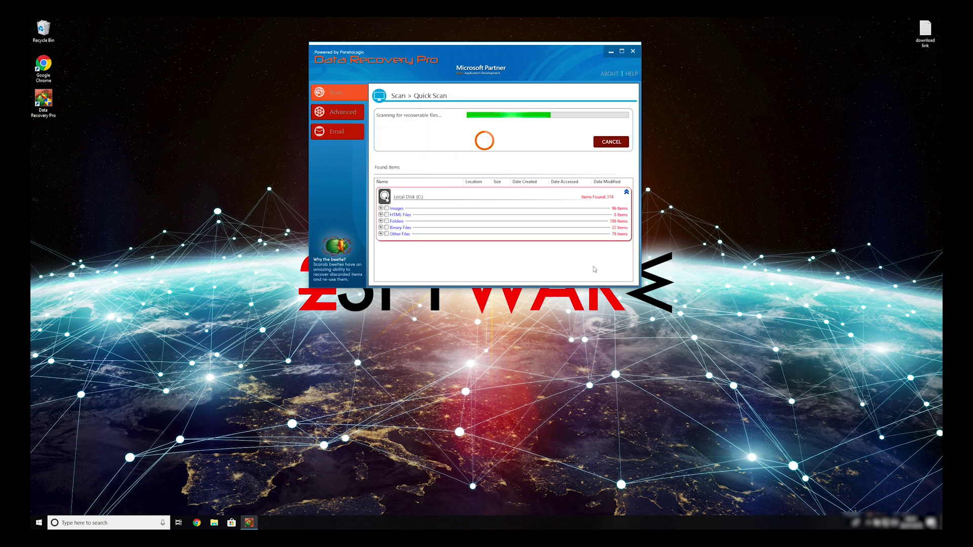